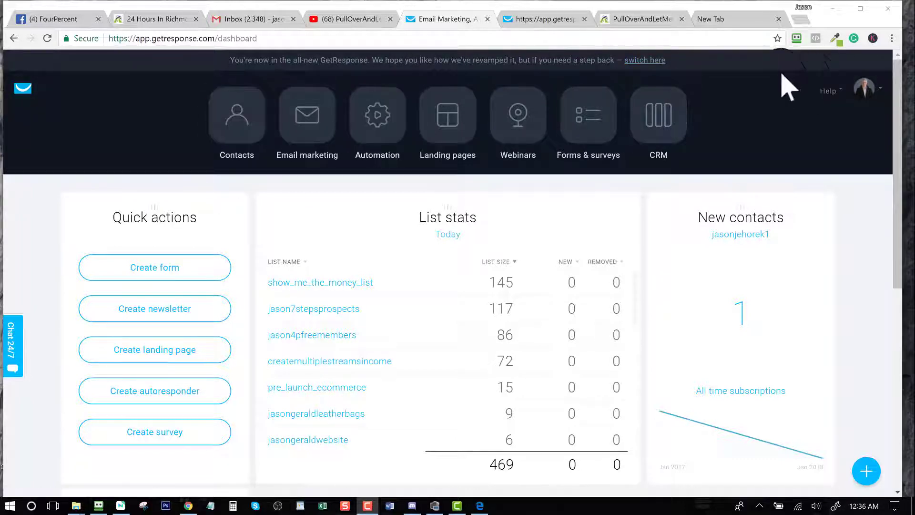
Open the contact lists and look through the existing lists with their creation dates and number of contacts
left_click(231, 134)
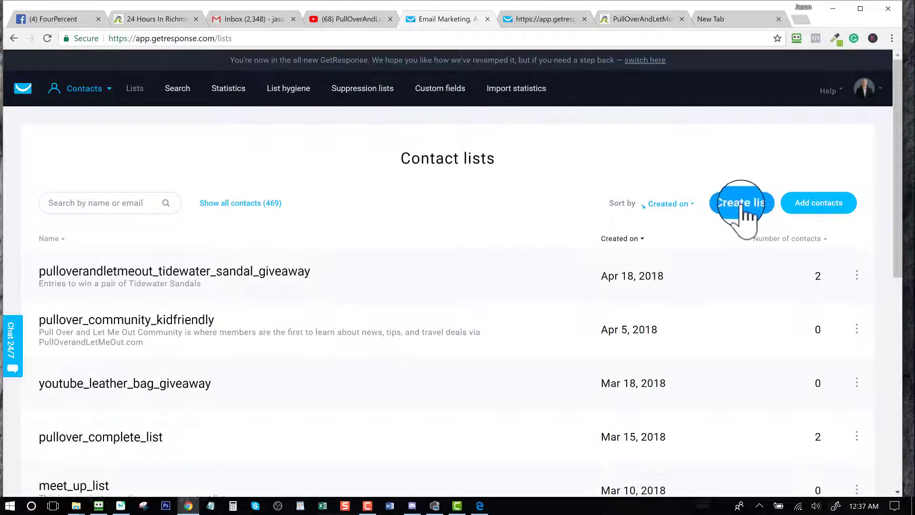
scroll(181, 305, "down", 3)
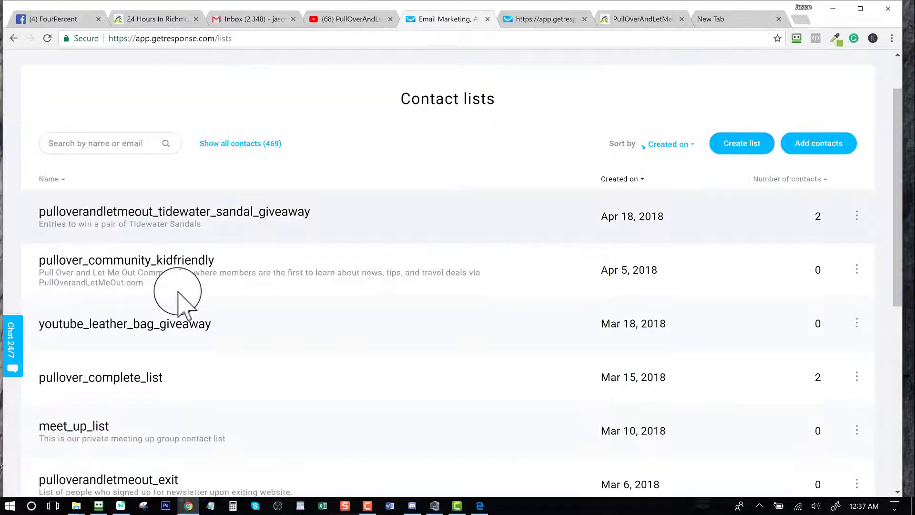
scroll(181, 305, "up", 3)
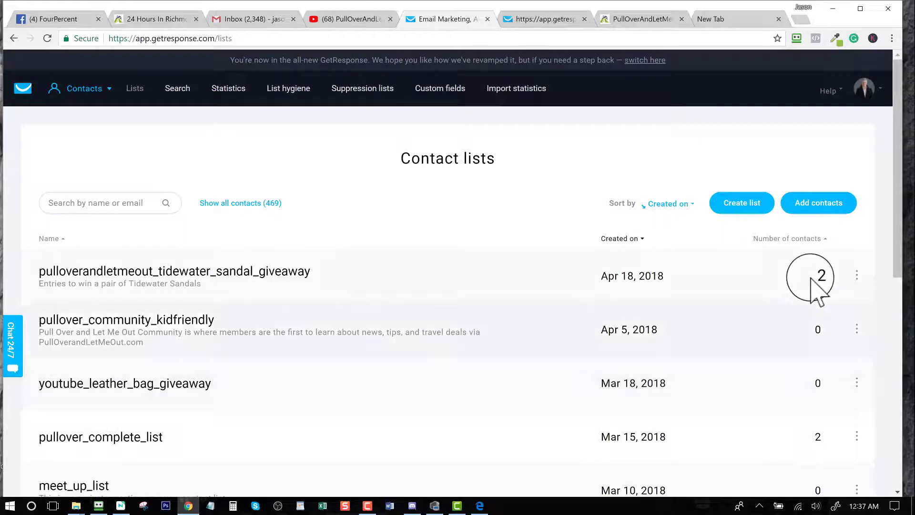
scroll(807, 377, "down", 10)
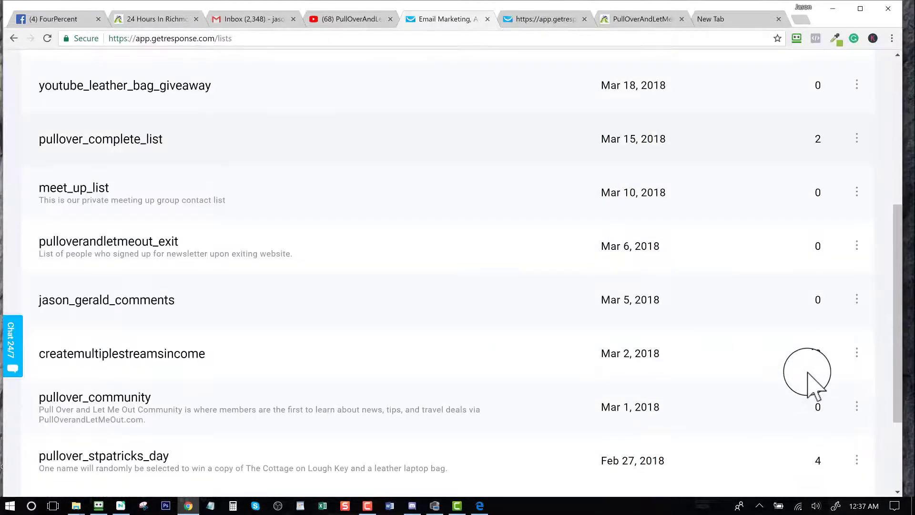
scroll(806, 375, "up", 2)
scroll(807, 376, "up", 8)
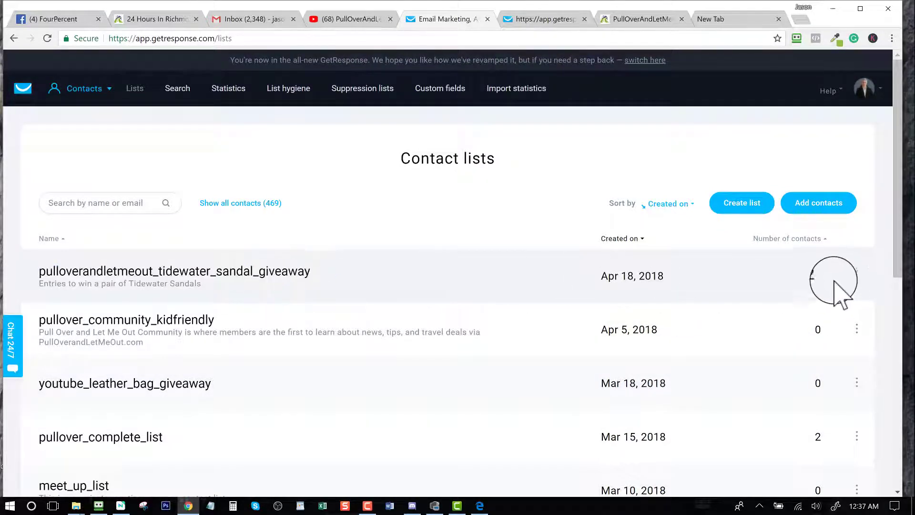
Open the settings of the pulloverandletmeout_tidewater_sandal_giveaway list
left_click(856, 273)
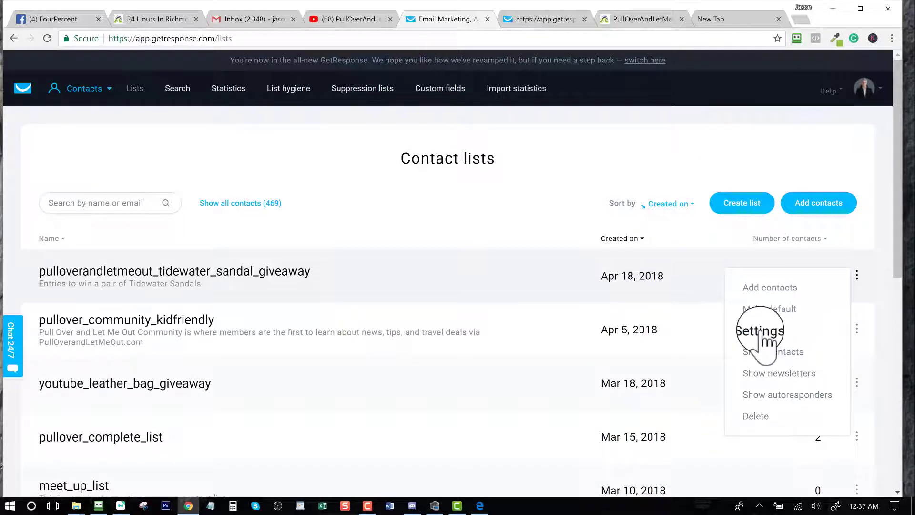
left_click(857, 276)
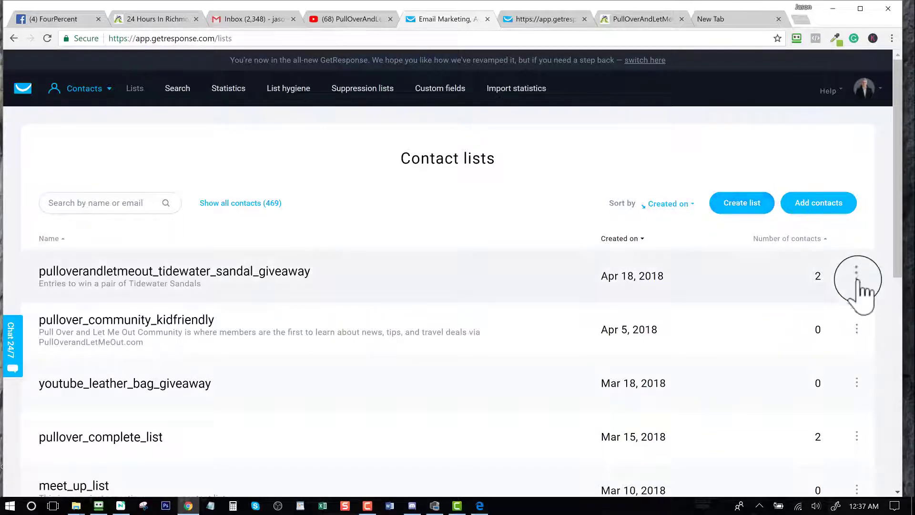
left_click(784, 329)
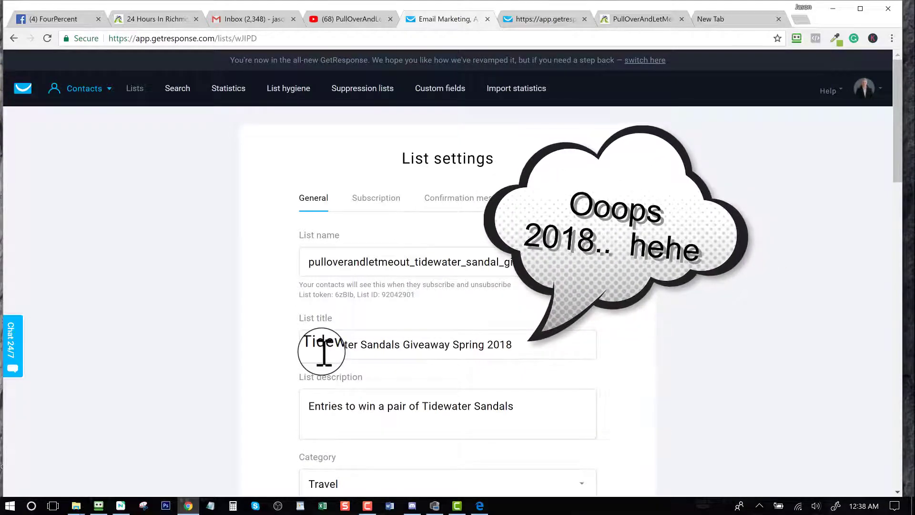
View the already open confirmation page preview of the giveaway list and return to the list settings
left_click(543, 19)
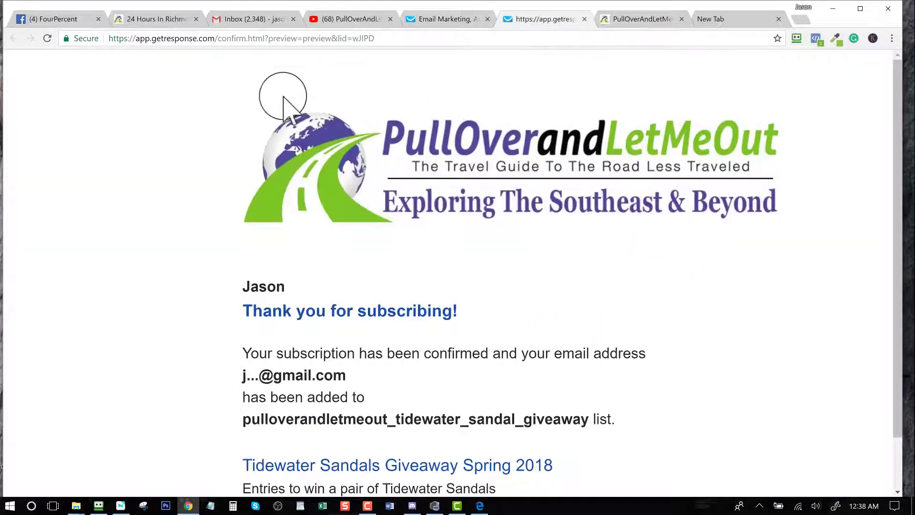
scroll(306, 162, "down", 1)
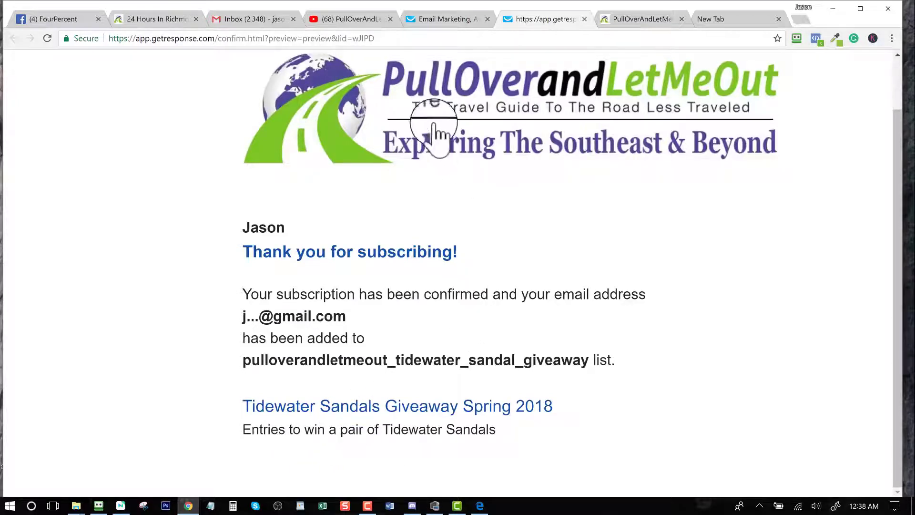
left_click(441, 21)
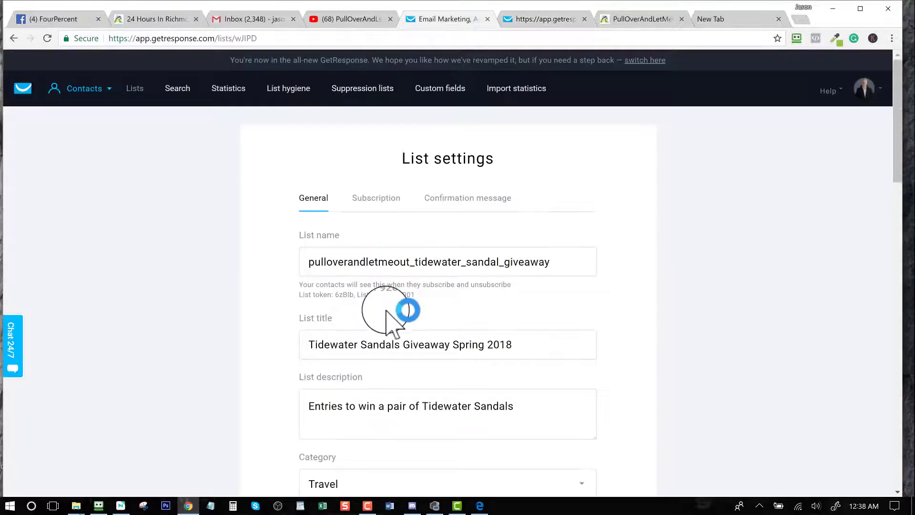
Examine the general list settings: title, description, category, language, footer postal address and logo
scroll(378, 343, "down", 1)
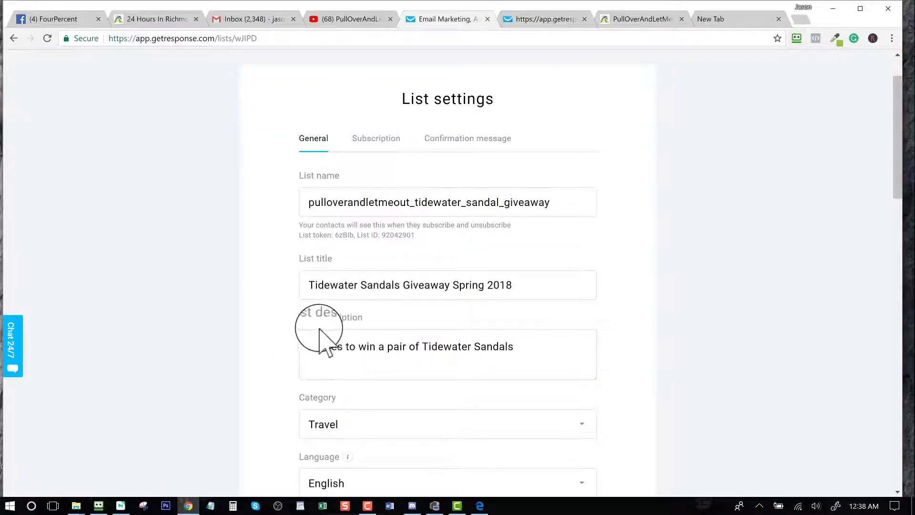
scroll(394, 364, "down", 3)
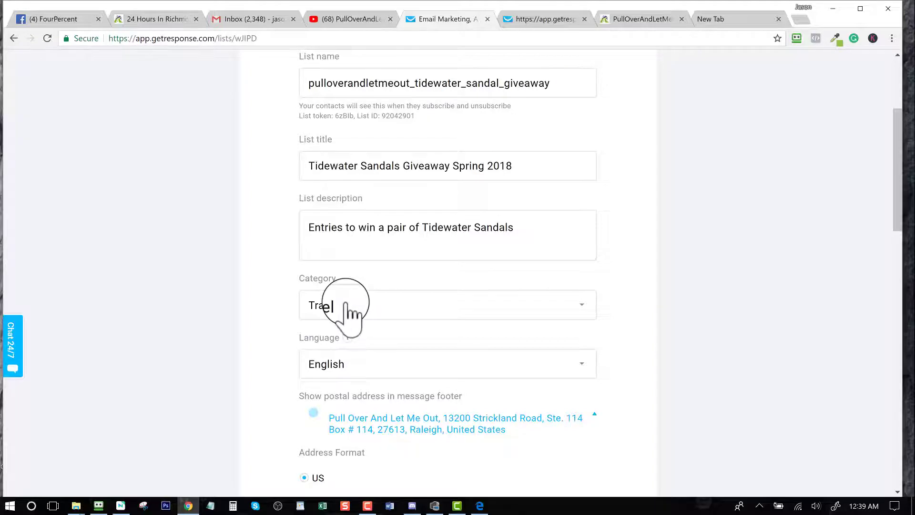
scroll(346, 302, "down", 1)
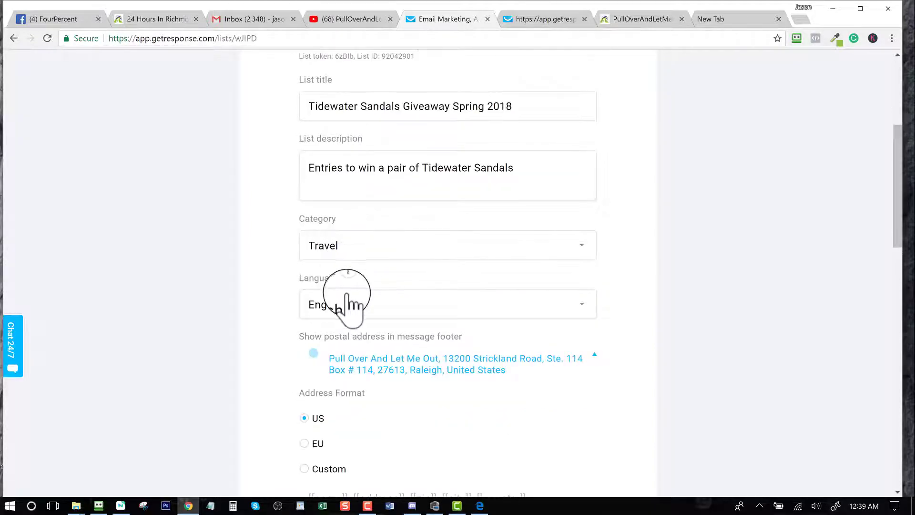
scroll(386, 349, "down", 1)
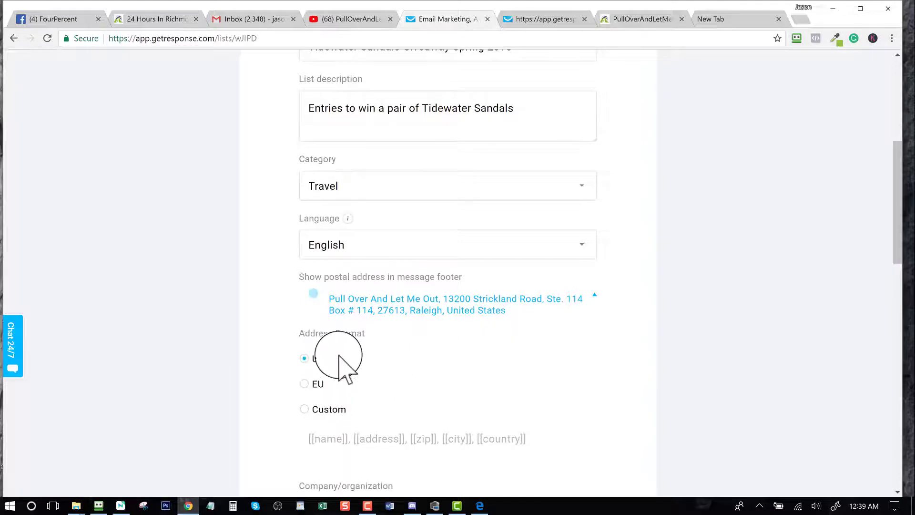
scroll(362, 363, "down", 1)
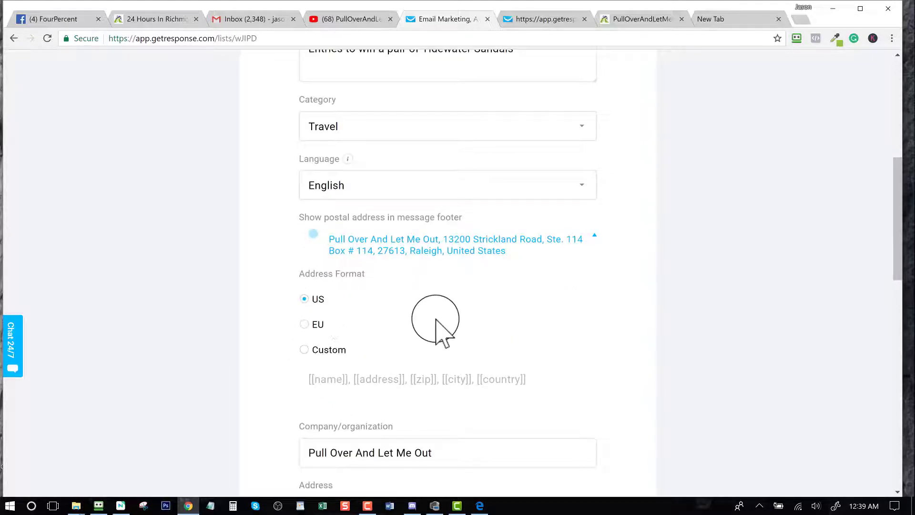
scroll(439, 319, "down", 2)
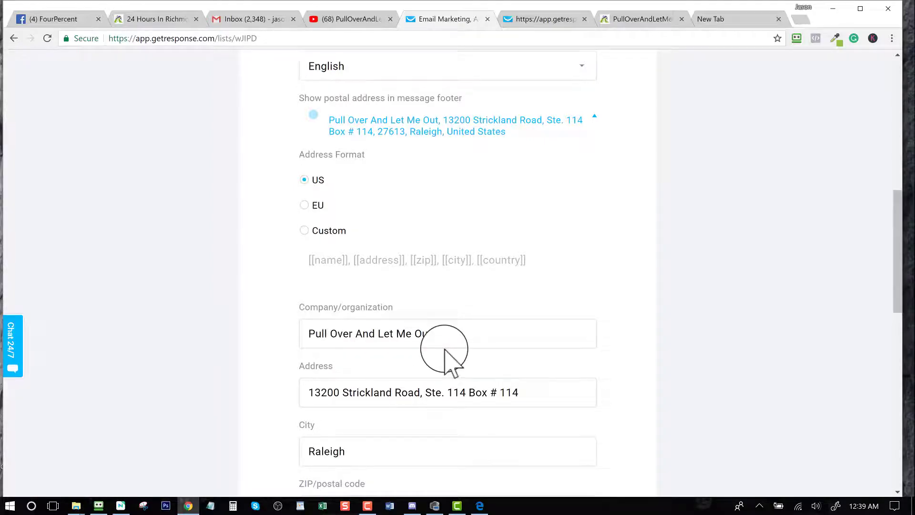
scroll(446, 350, "down", 2)
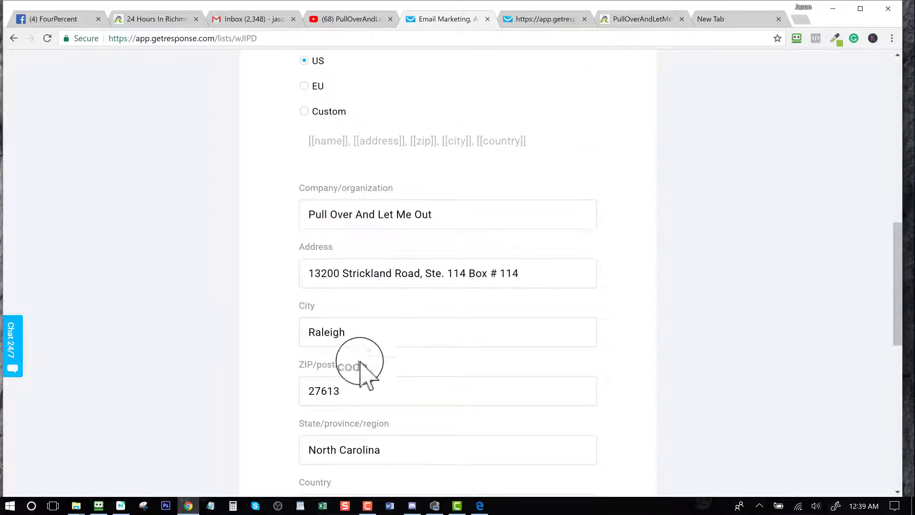
scroll(305, 381, "down", 2)
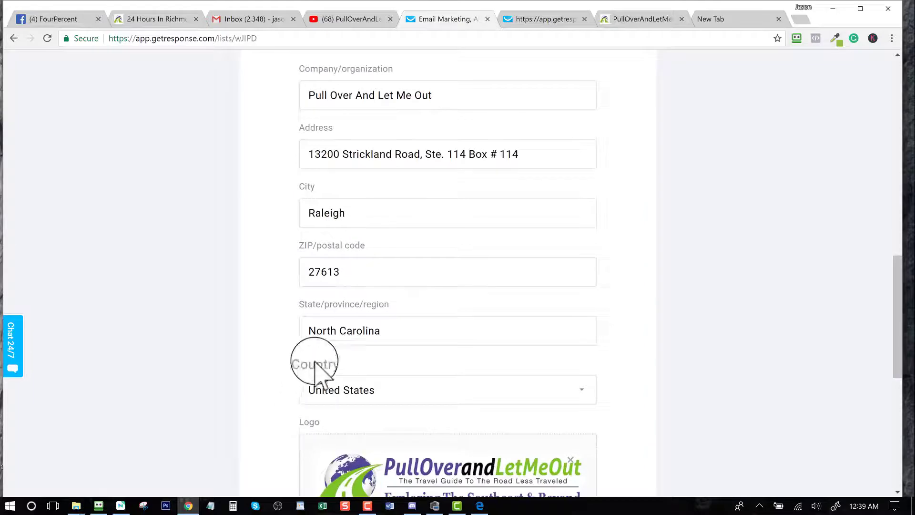
scroll(316, 422, "down", 2)
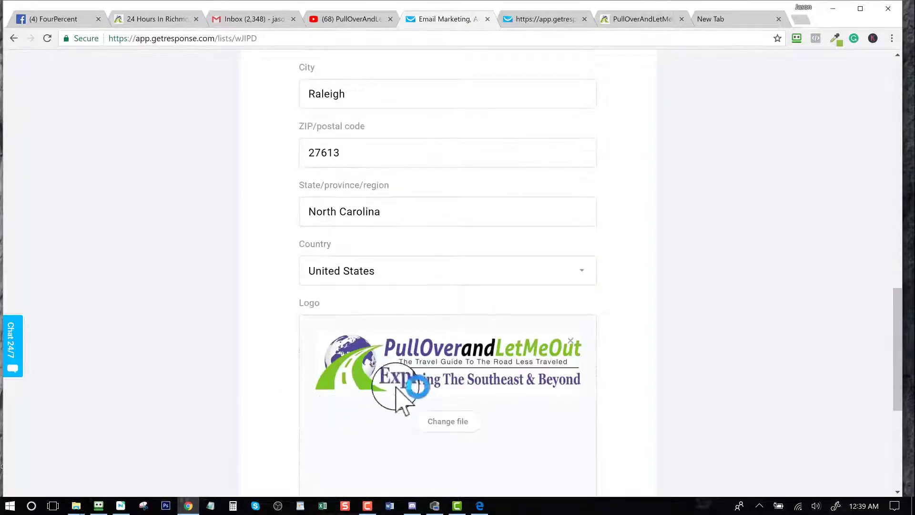
scroll(372, 377, "down", 2)
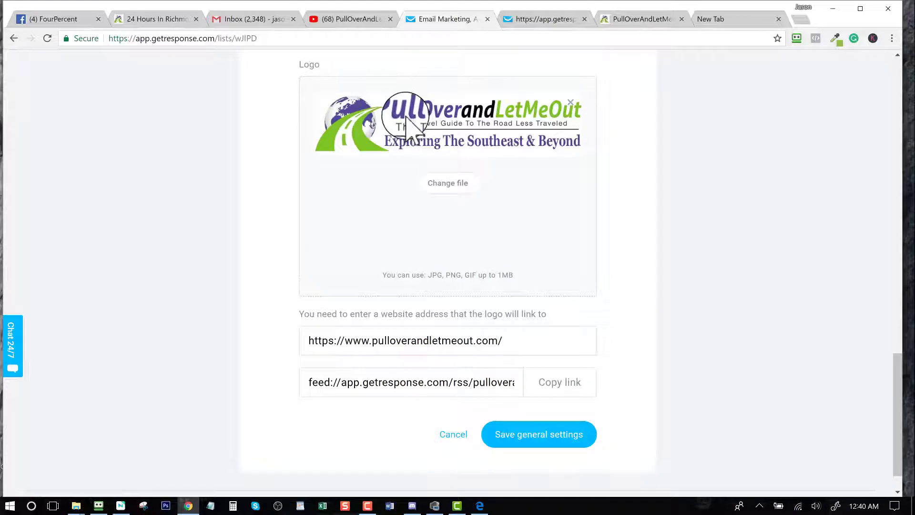
Check the website address behind the logo, follow the logo link on the confirmation page preview, and return to the list settings
left_click_drag(505, 340, 274, 340)
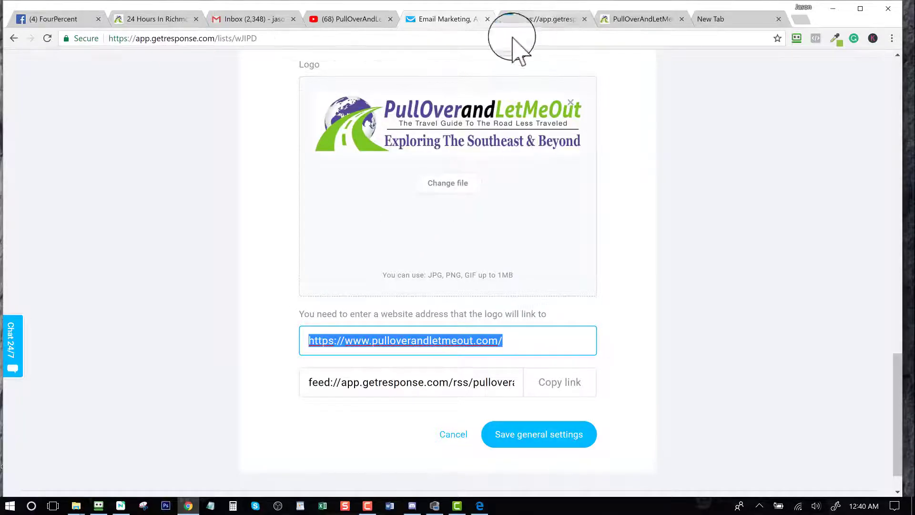
left_click(539, 22)
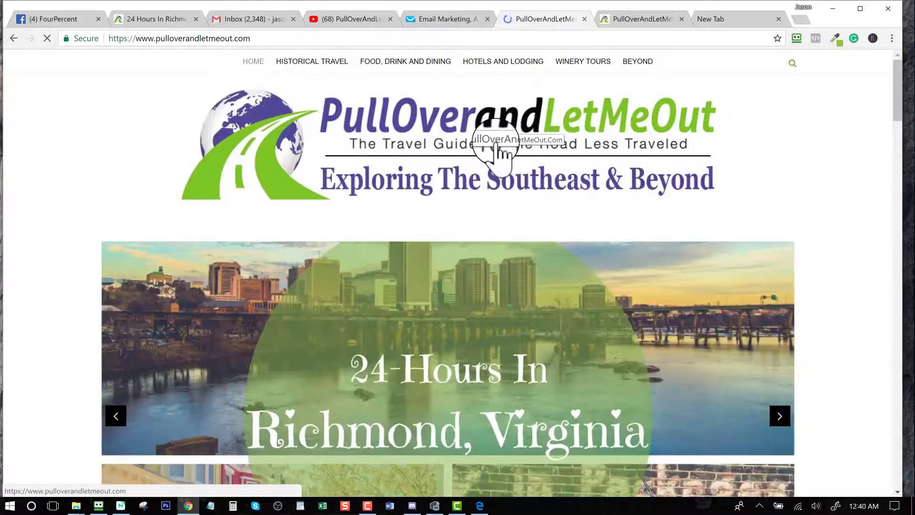
left_click(445, 19)
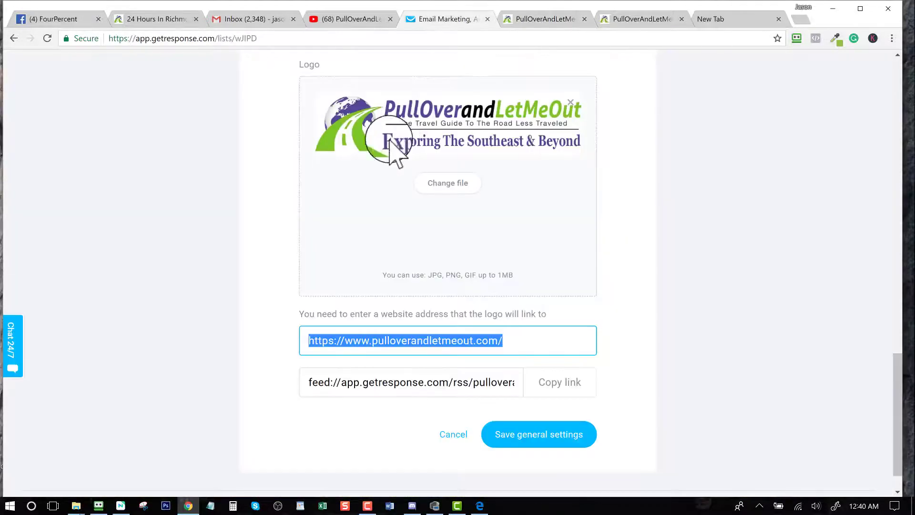
Open the list's subscription settings and review the notification, double opt-in, preview page and confirmation page hosting options
scroll(362, 224, "down", 1)
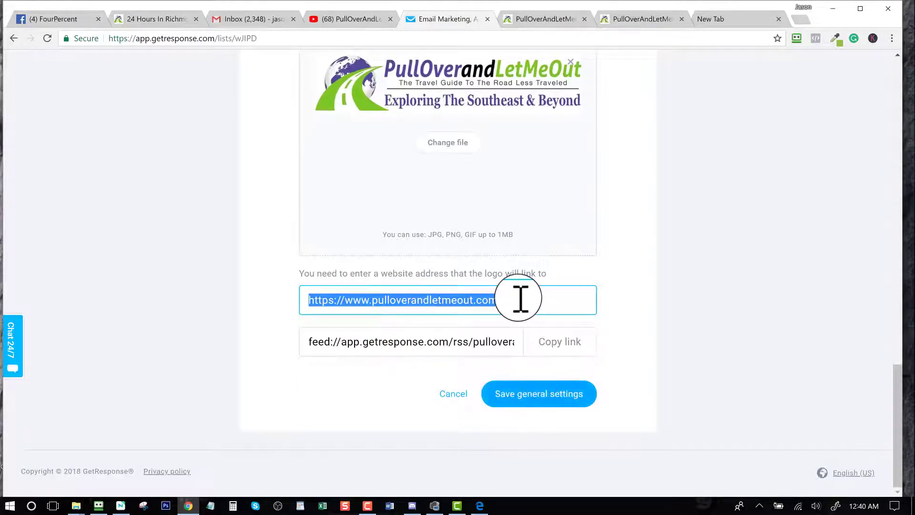
scroll(519, 297, "up", 15)
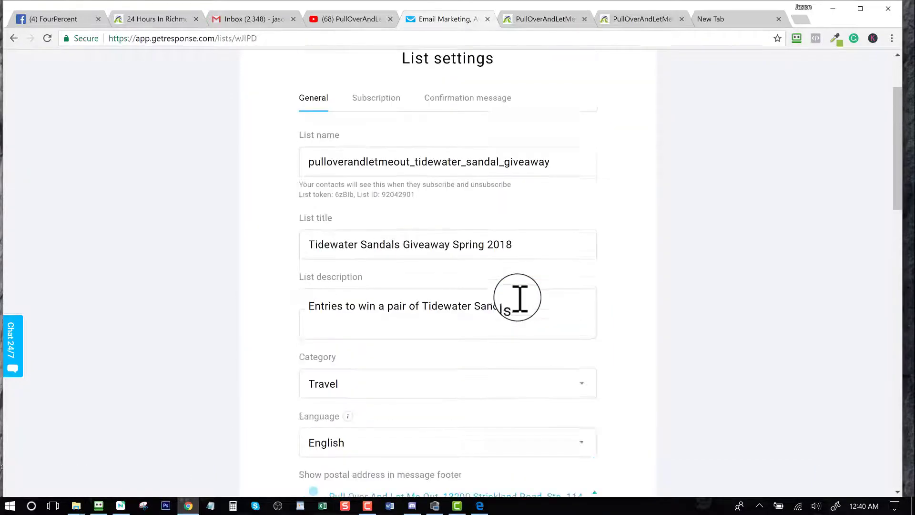
scroll(519, 298, "up", 3)
left_click(384, 204)
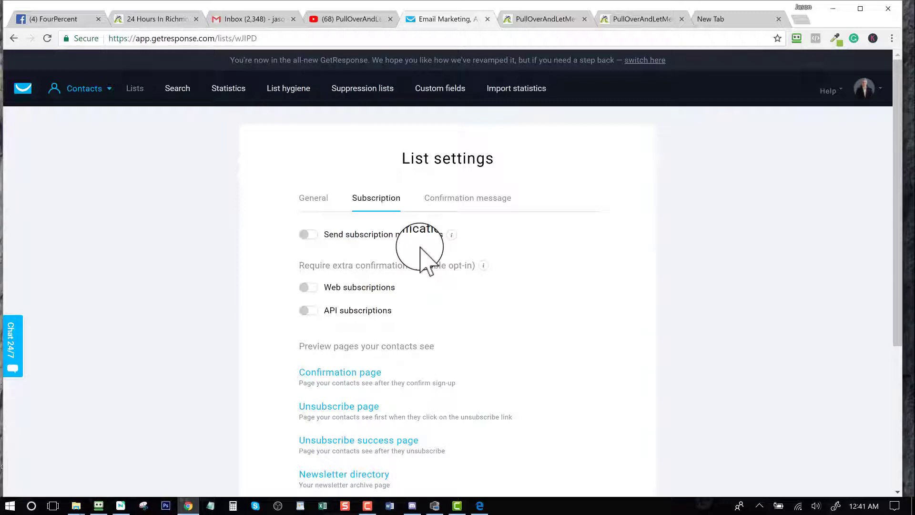
scroll(409, 285, "down", 2)
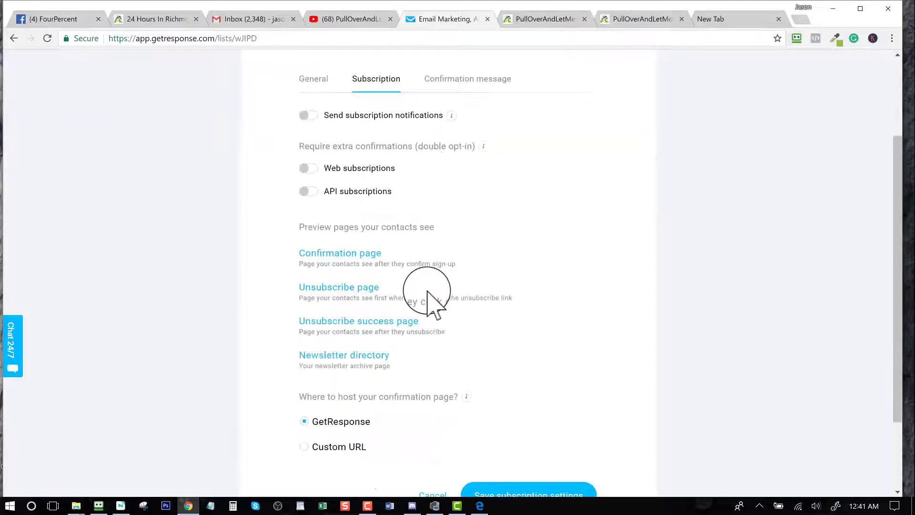
Preview the confirmation page from the subscription settings, close it, and review the remaining subscription options
left_click(337, 258)
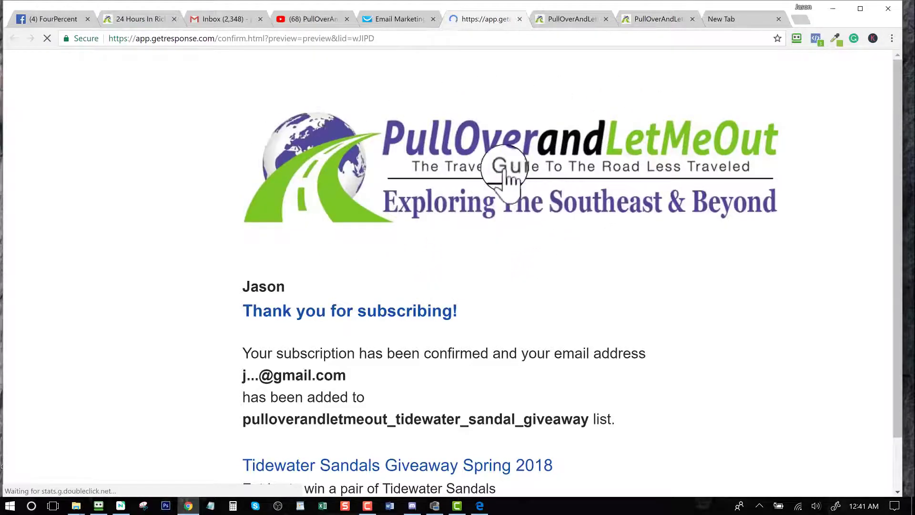
scroll(448, 236, "down", 1)
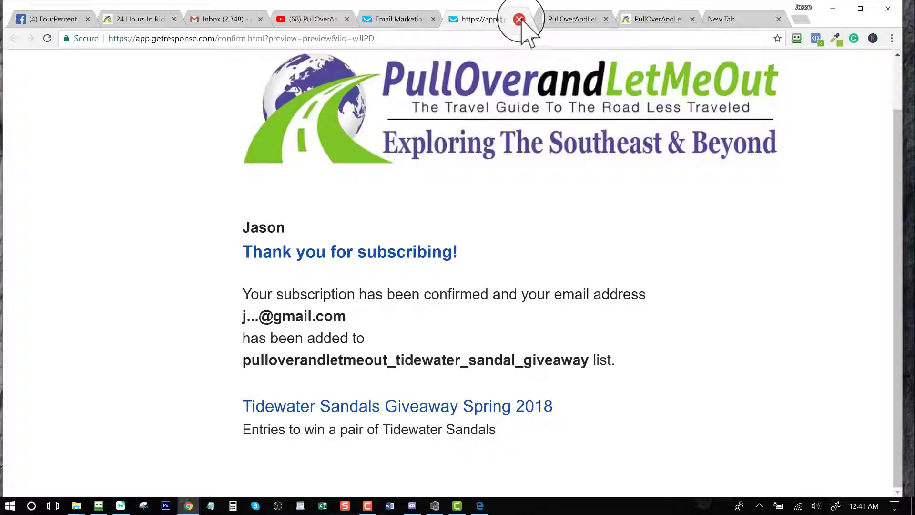
left_click(400, 20)
scroll(324, 186, "down", 3)
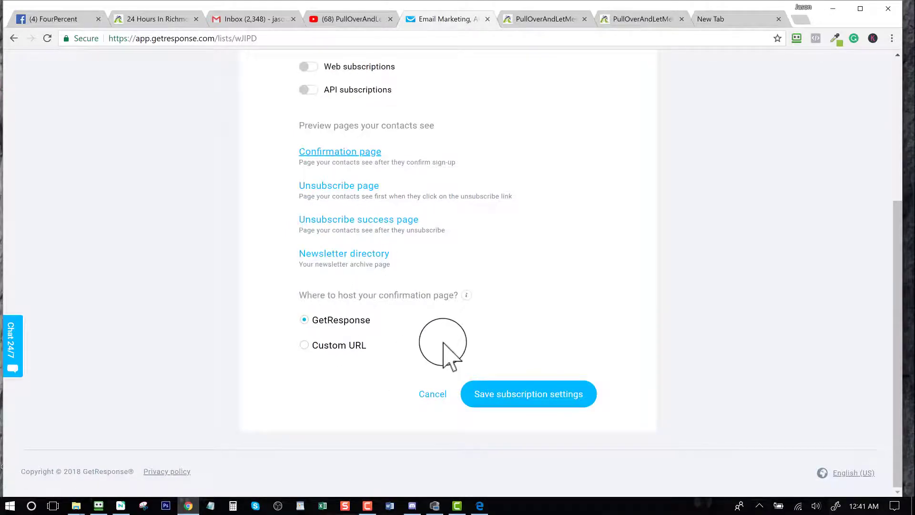
scroll(443, 343, "up", 5)
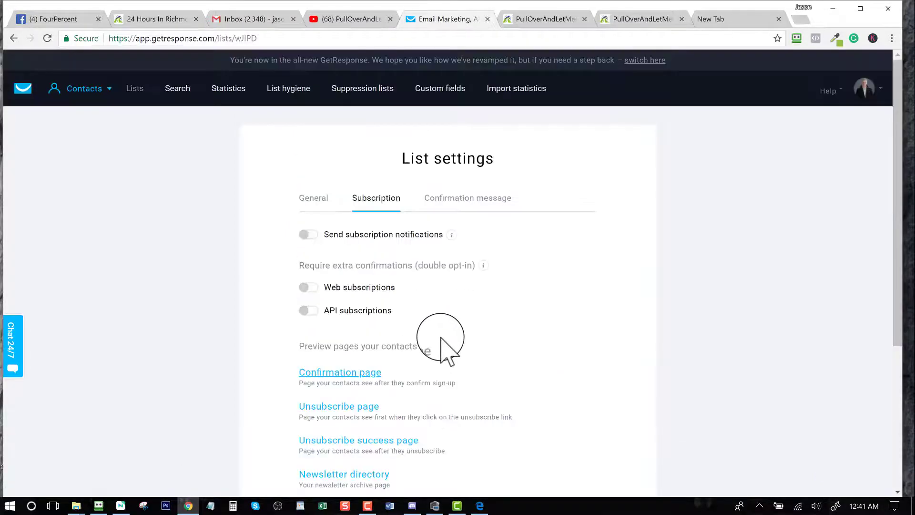
Open the list's confirmation message settings and review the message format, subject line, from address and reply-to address
left_click(446, 199)
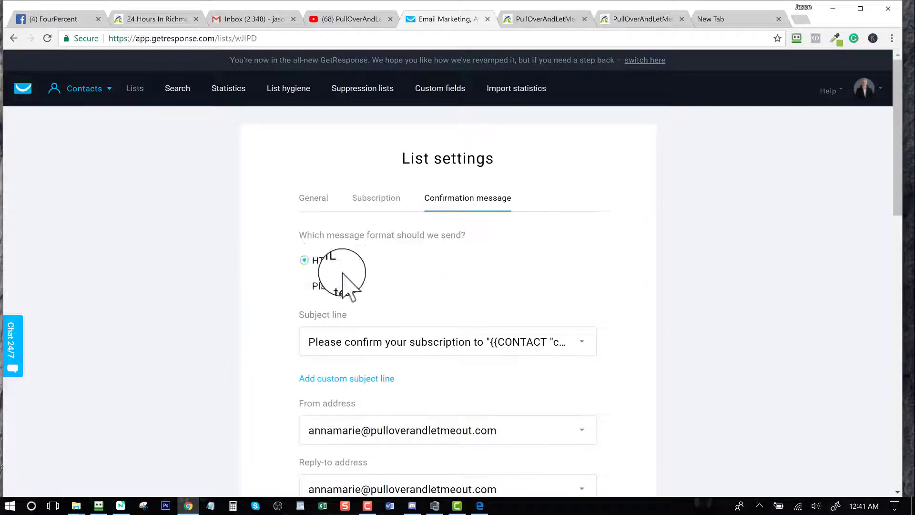
scroll(342, 276, "down", 1)
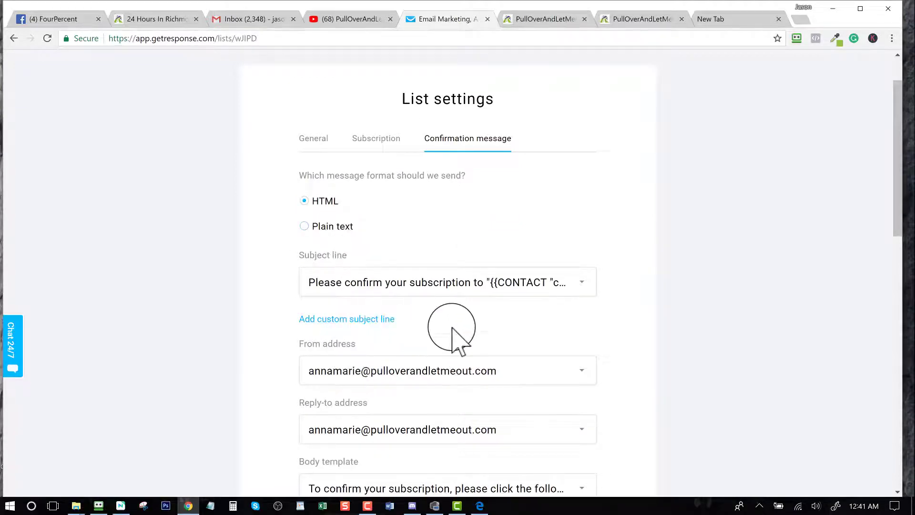
scroll(452, 327, "down", 1)
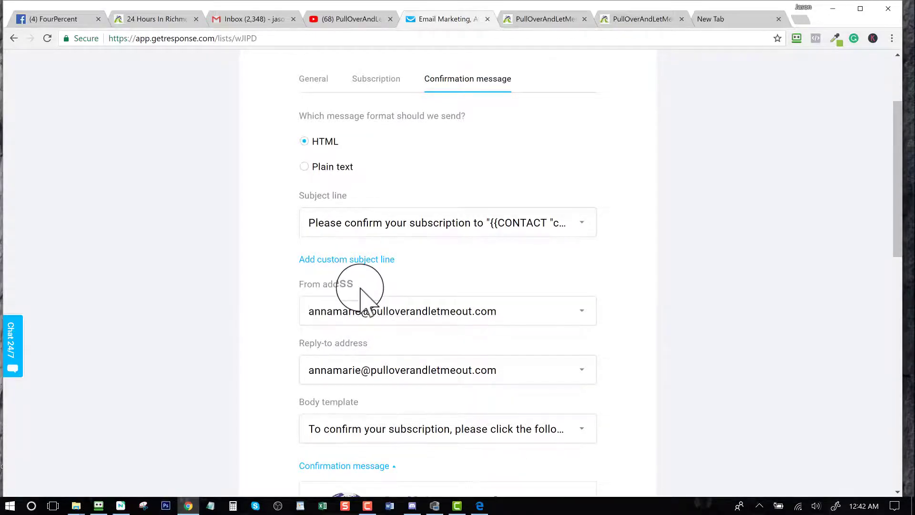
scroll(361, 289, "down", 2)
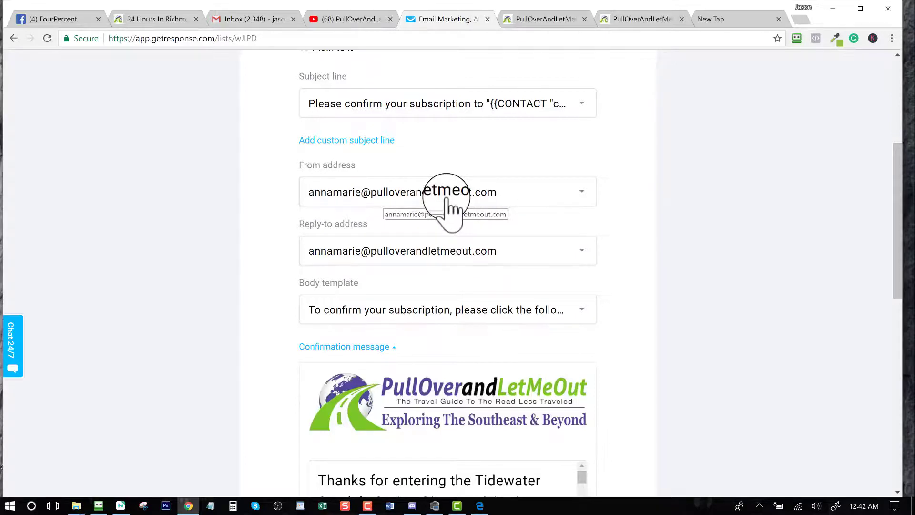
scroll(424, 214, "down", 1)
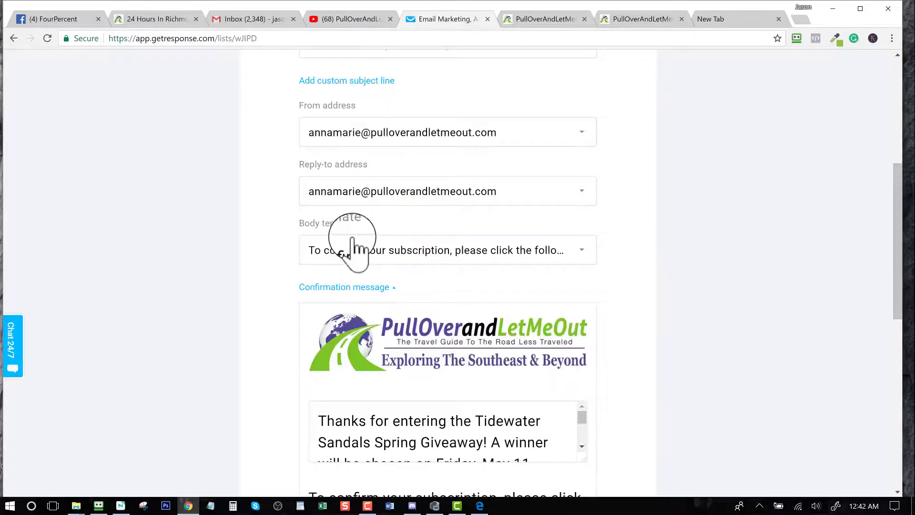
Browse the available body templates without choosing one, and collapse the confirmation message preview
left_click(584, 250)
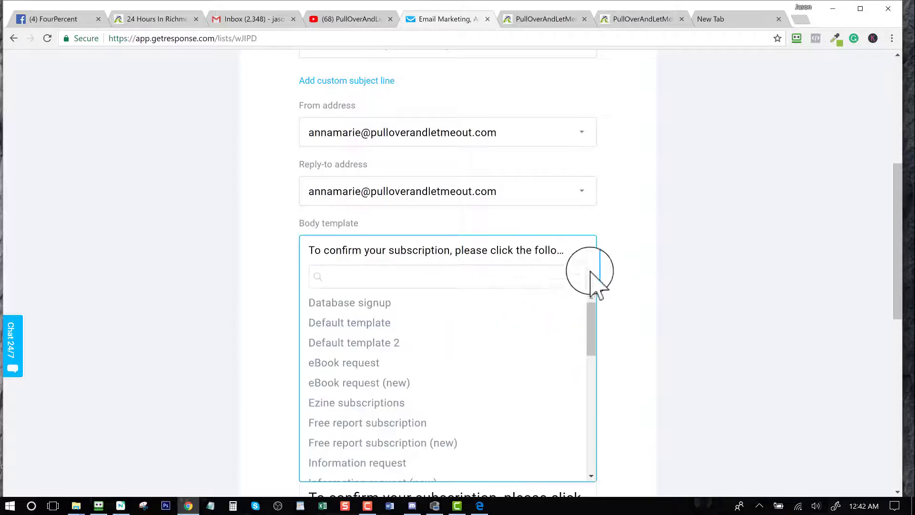
left_click(641, 240)
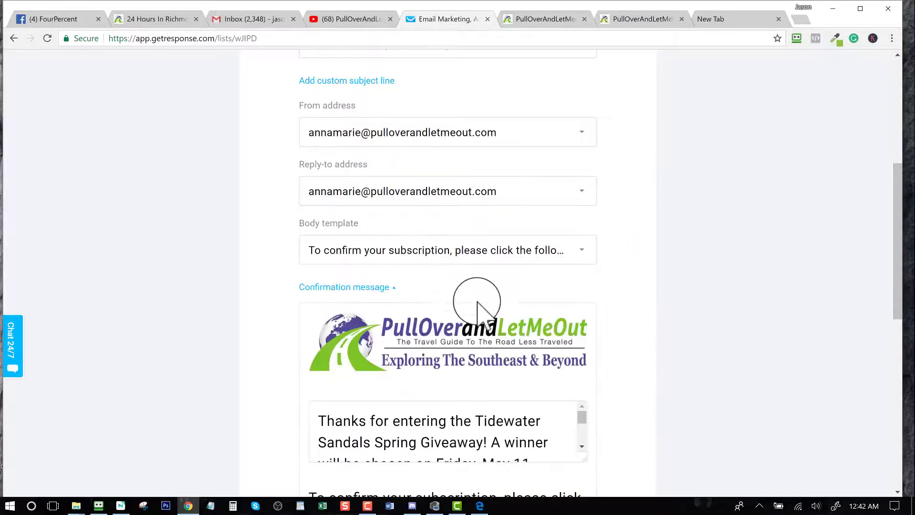
left_click(368, 286)
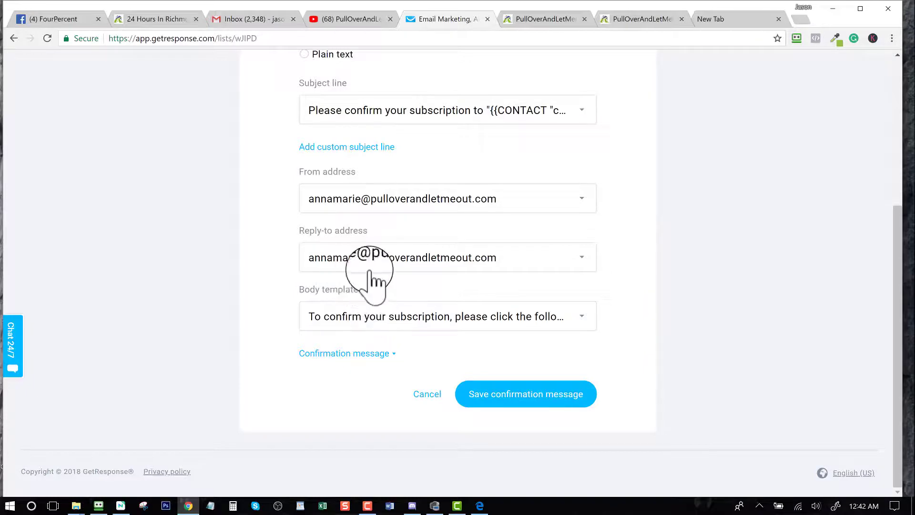
left_click(577, 318)
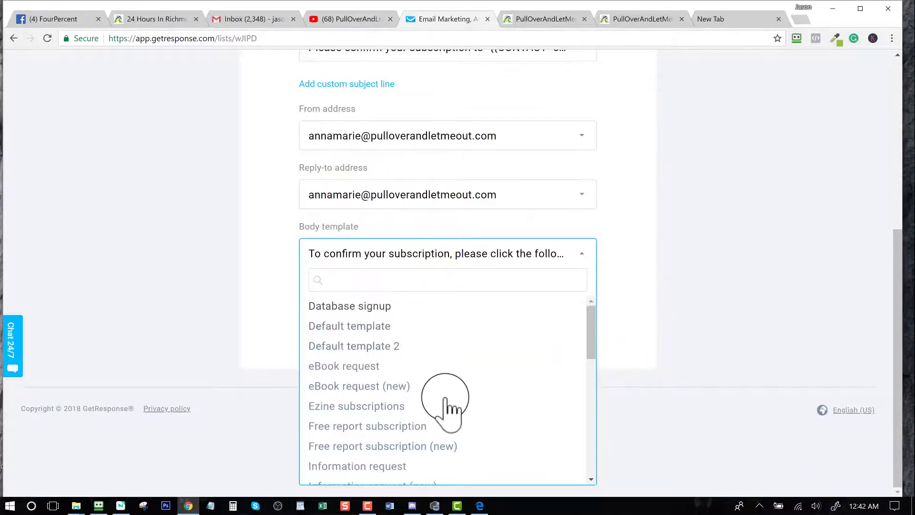
scroll(445, 402, "down", 3)
left_click_drag(592, 378, 587, 449)
left_click(634, 265)
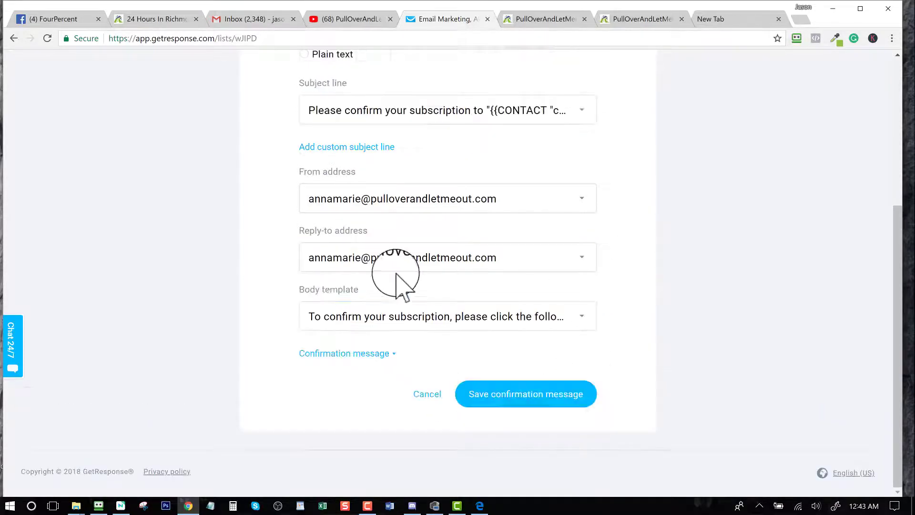
Expand the confirmation message preview and enlarge its introductory text box to read the full giveaway text
left_click(341, 355)
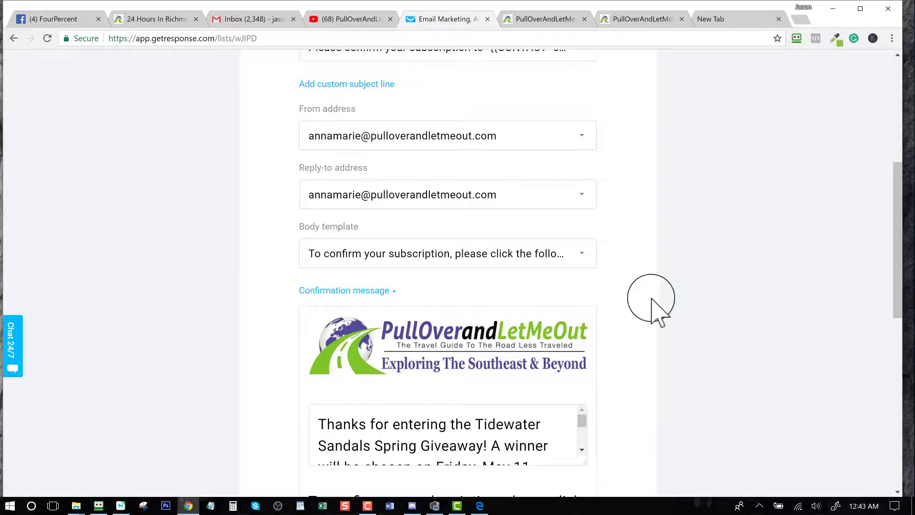
scroll(650, 302, "down", 4)
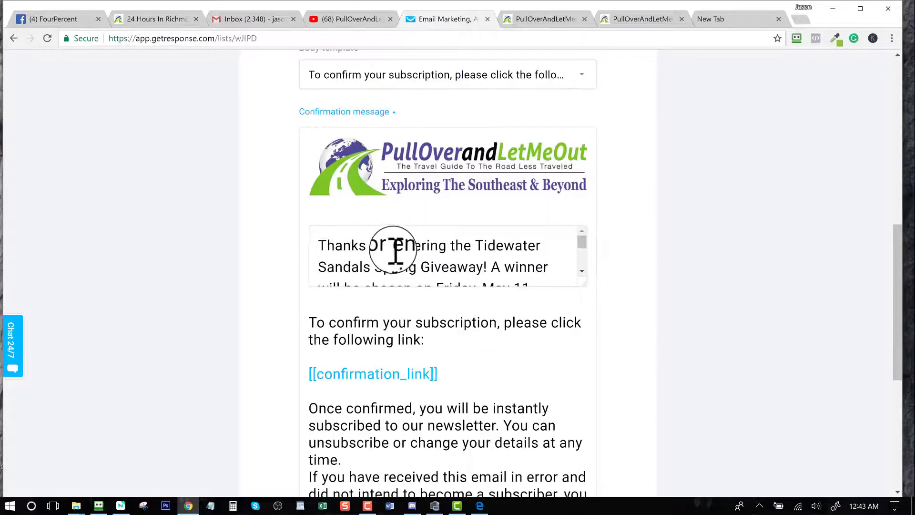
left_click_drag(583, 284, 586, 388)
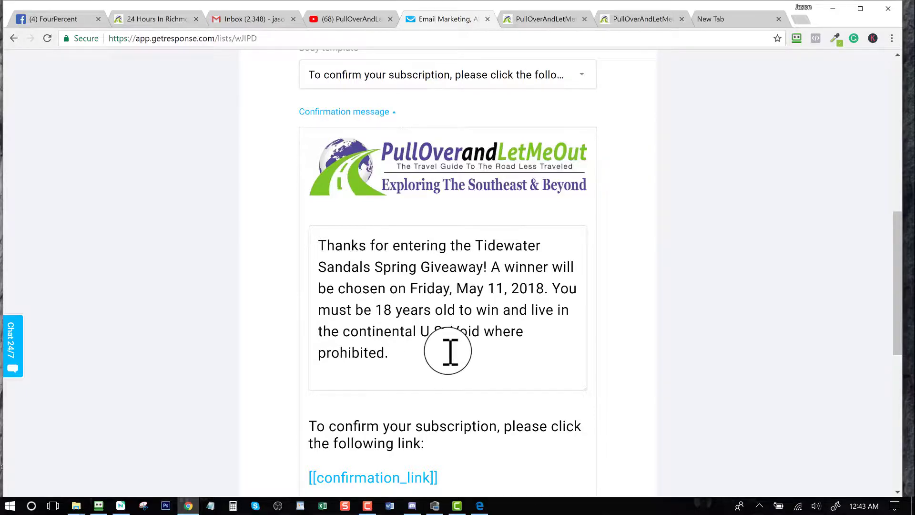
Read the rest of the confirmation message, enlarge its closing signature box, and return to the sender and template settings
scroll(448, 351, "down", 4)
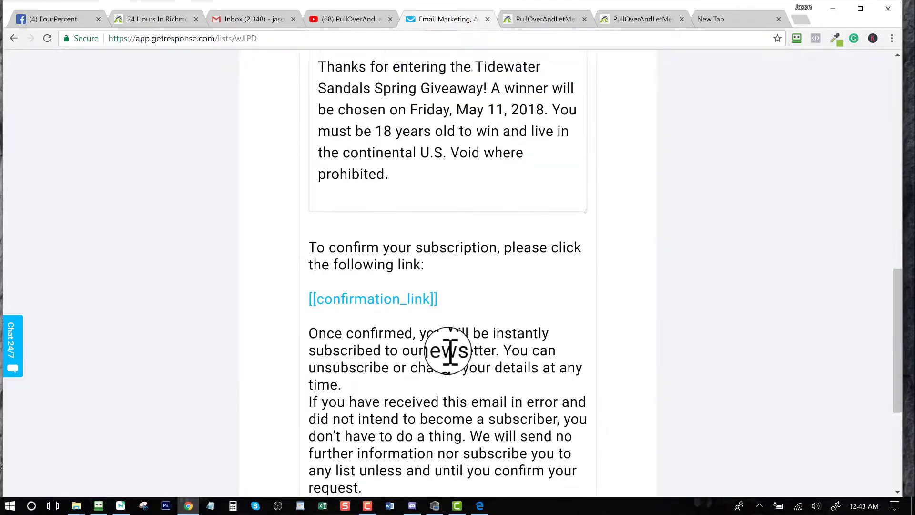
scroll(445, 351, "down", 6)
left_click_drag(586, 344, 592, 399)
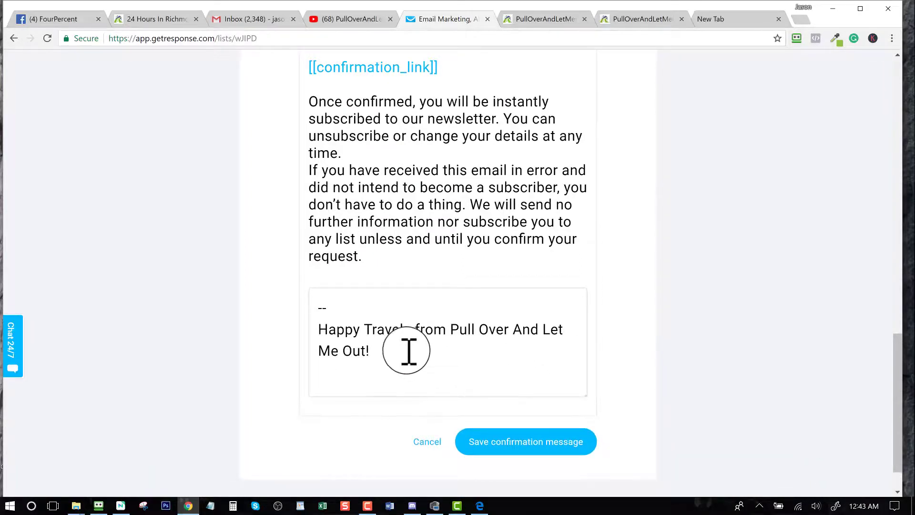
left_click(379, 352)
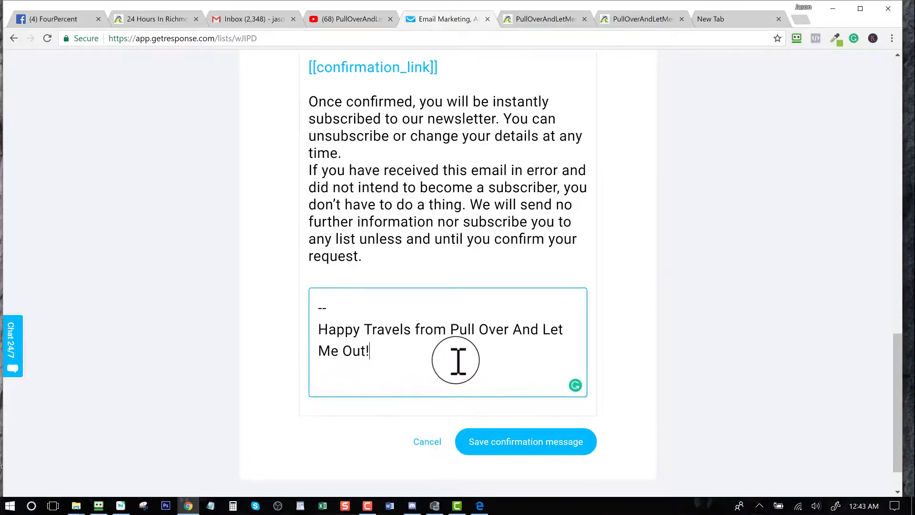
scroll(458, 360, "up", 3)
scroll(457, 360, "up", 15)
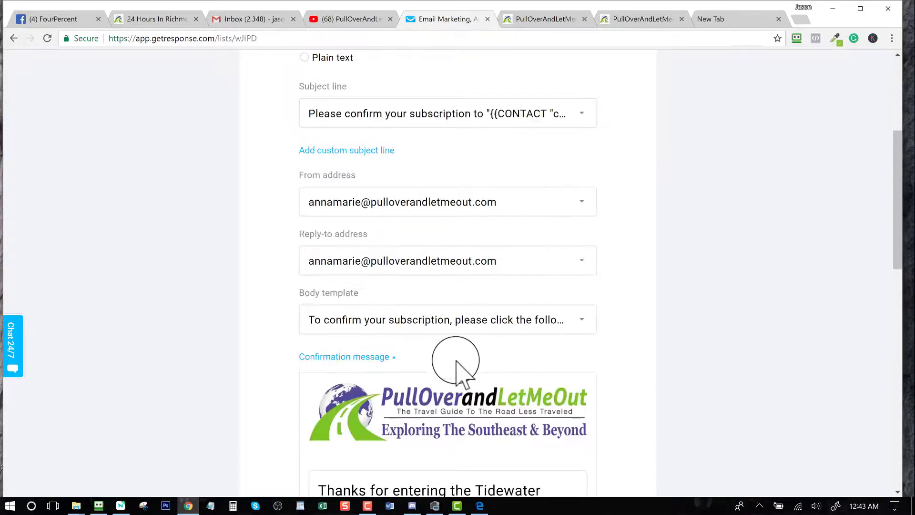